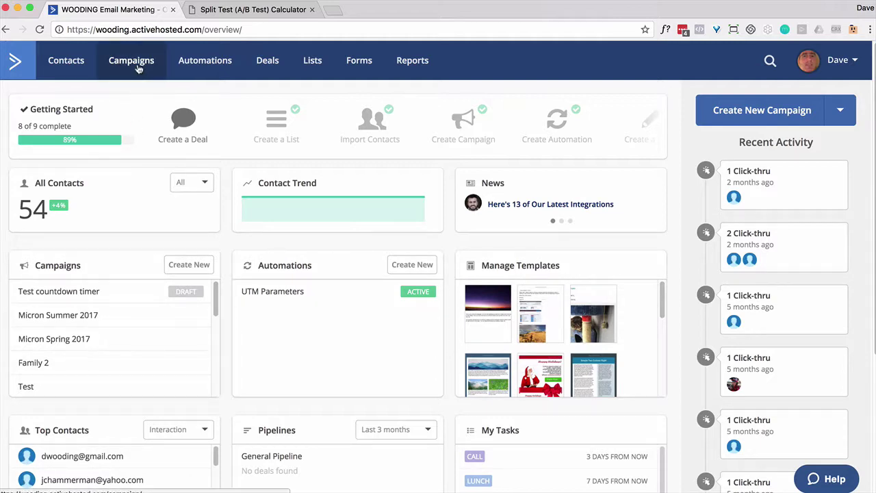
- Create a new Split Testing campaign named 'Split Test' and continue to list selection
{"action": "left_click", "coordinate": [137, 69]}
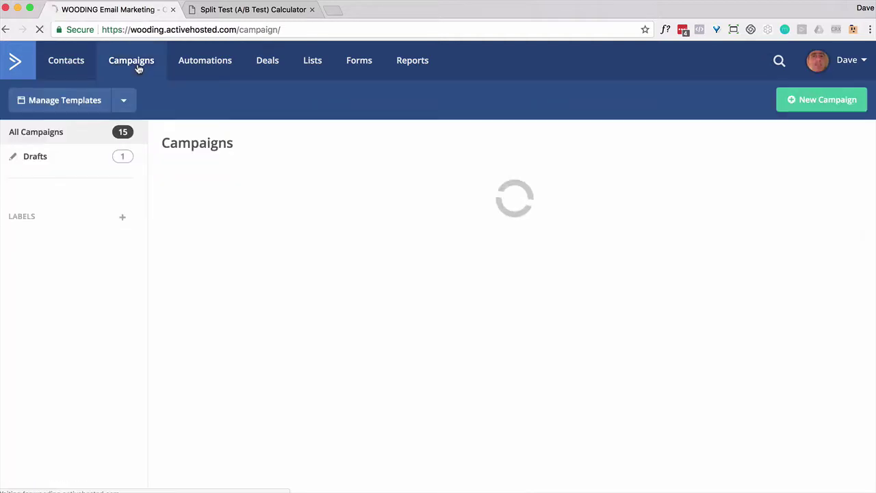
{"action": "left_click", "coordinate": [795, 101]}
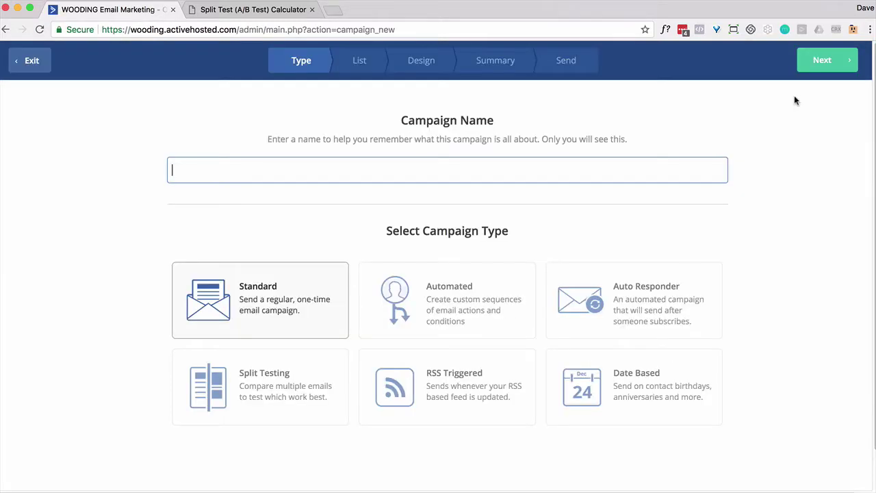
{"action": "type", "text": "Split Test"}
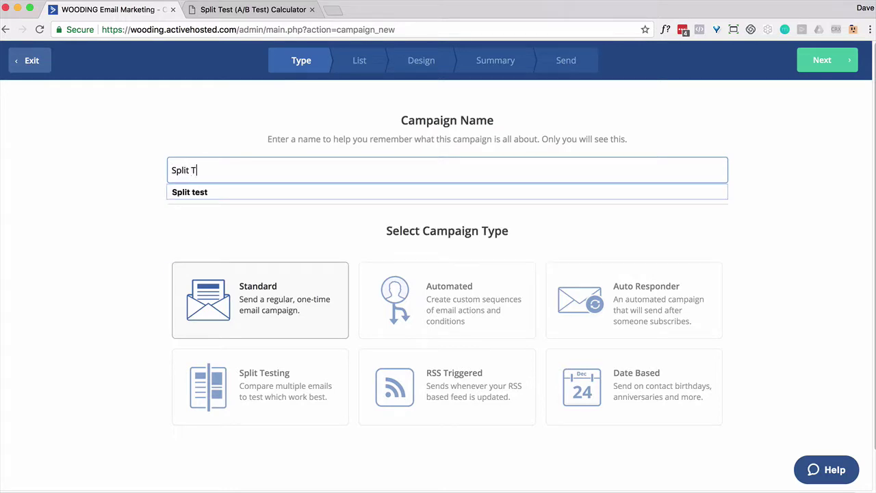
{"action": "left_click", "coordinate": [271, 387]}
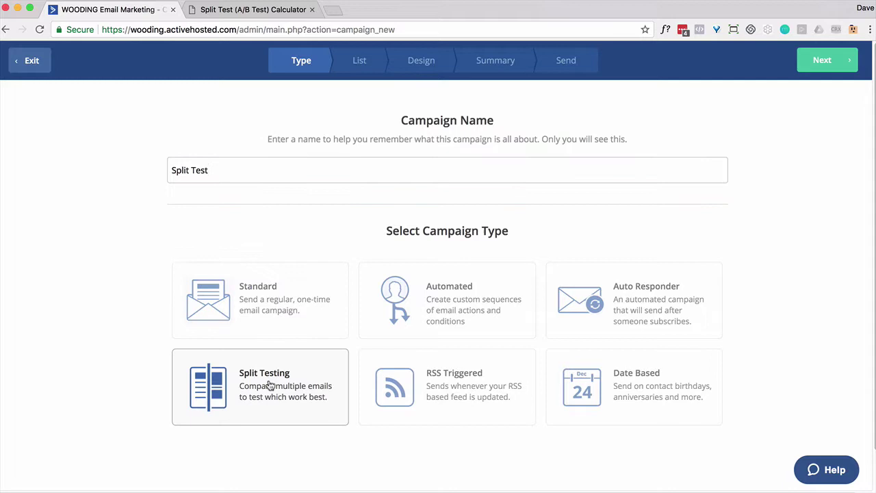
{"action": "left_click", "coordinate": [827, 61]}
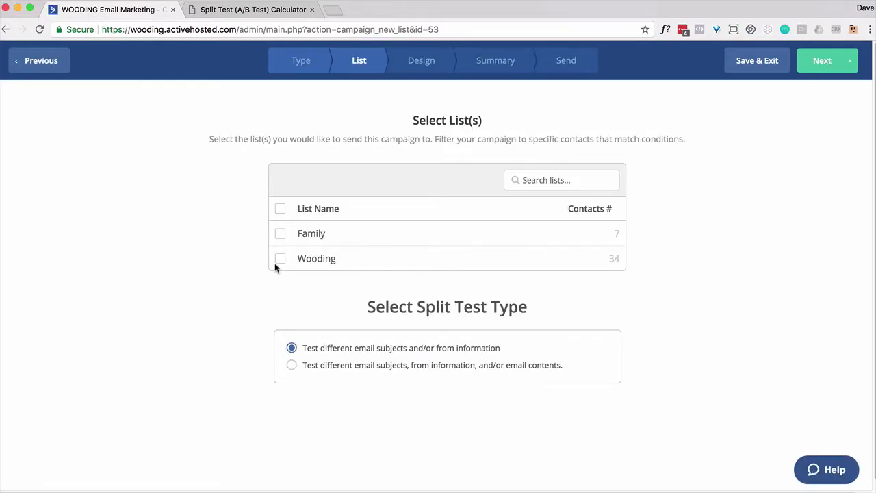
- Choose the Wooding list with the subjects, from-info and email-contents test type, and continue
{"action": "left_click", "coordinate": [278, 264]}
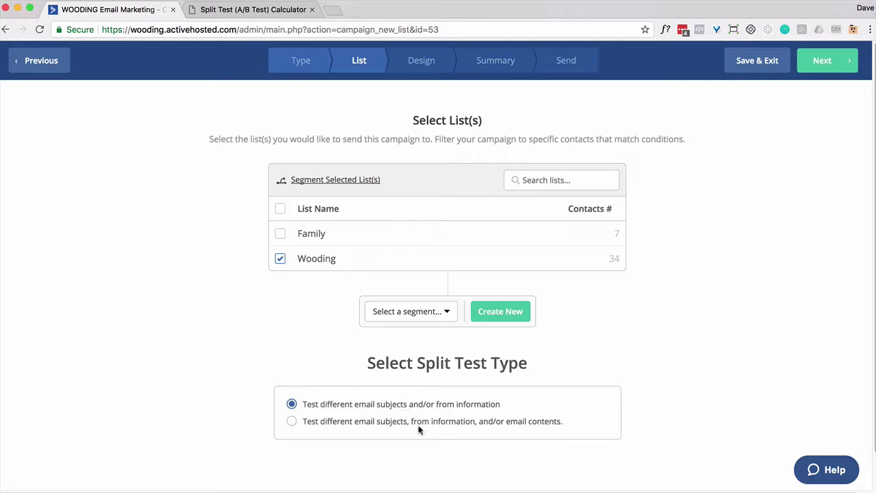
{"action": "scroll", "coordinate": [296, 419], "scroll_direction": "down", "scroll_amount": 1}
{"action": "left_click", "coordinate": [292, 410]}
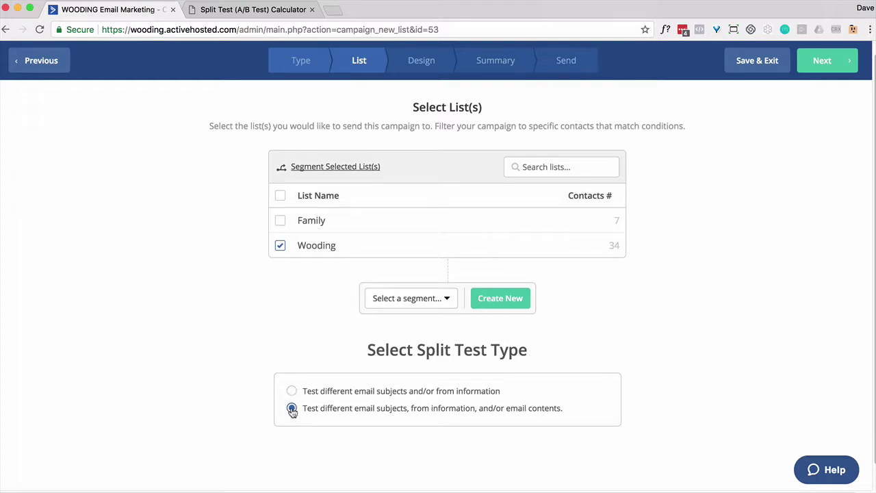
{"action": "left_click", "coordinate": [821, 67]}
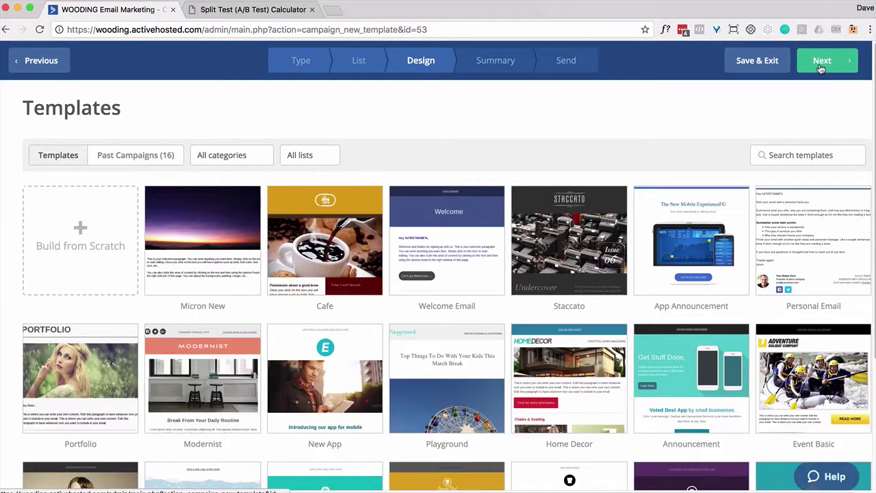
- Reuse the Micron Summer 2017 past-campaign design with email subject 'Split Test 1'
{"action": "left_click", "coordinate": [143, 160]}
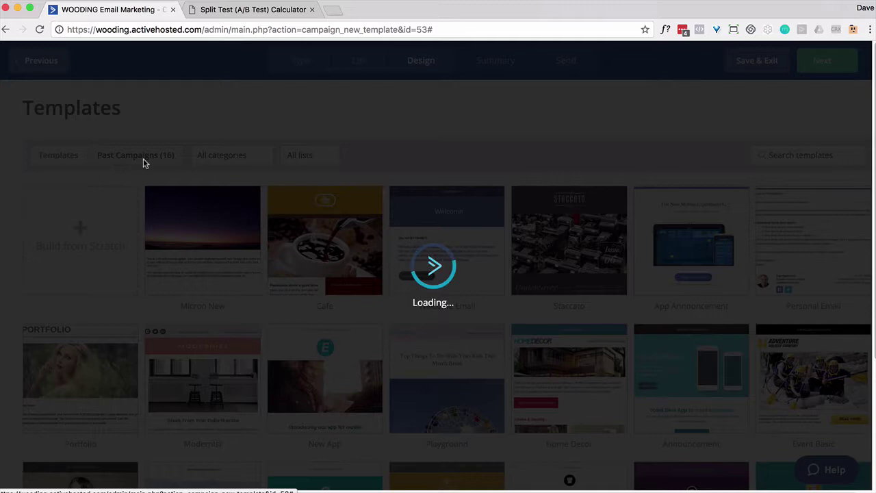
{"action": "mouse_move", "coordinate": [321, 226]}
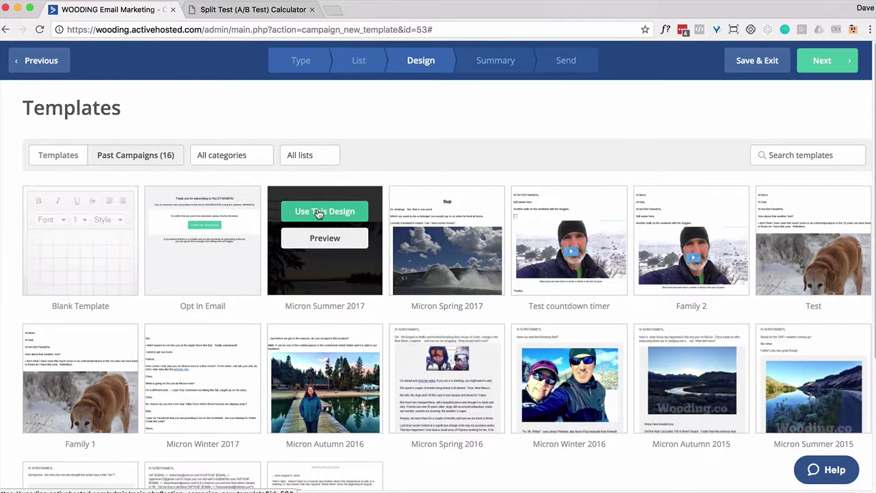
{"action": "left_click", "coordinate": [320, 209]}
{"action": "left_click", "coordinate": [317, 164]}
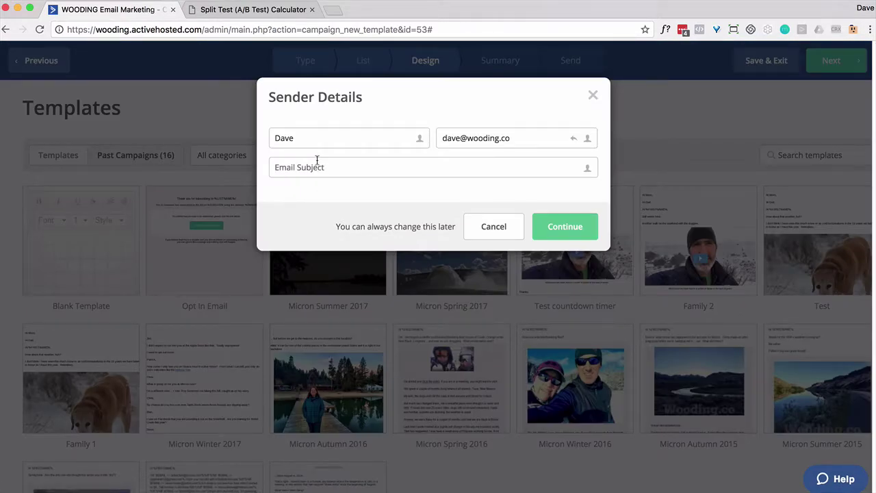
{"action": "type", "text": "Split Test 1"}
{"action": "left_click", "coordinate": [558, 236]}
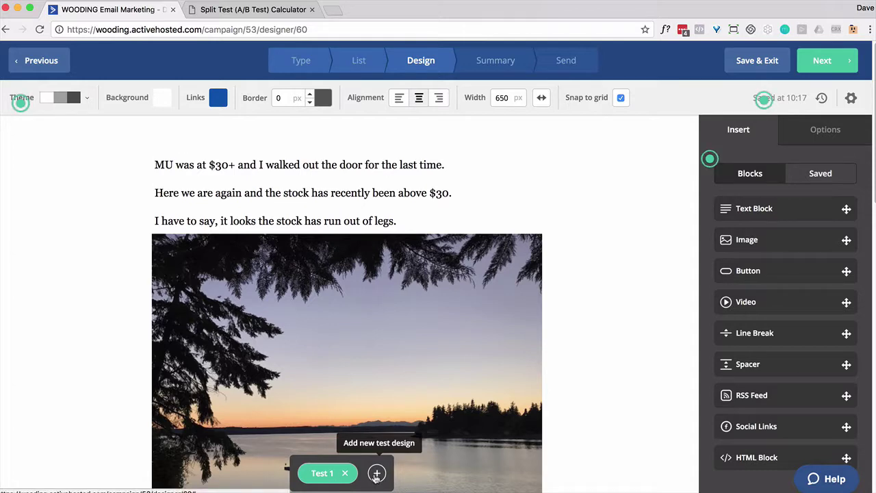
- Add a Test 2 design whose three opening lines are replaced by 'Hello World!'
{"action": "left_click", "coordinate": [376, 474]}
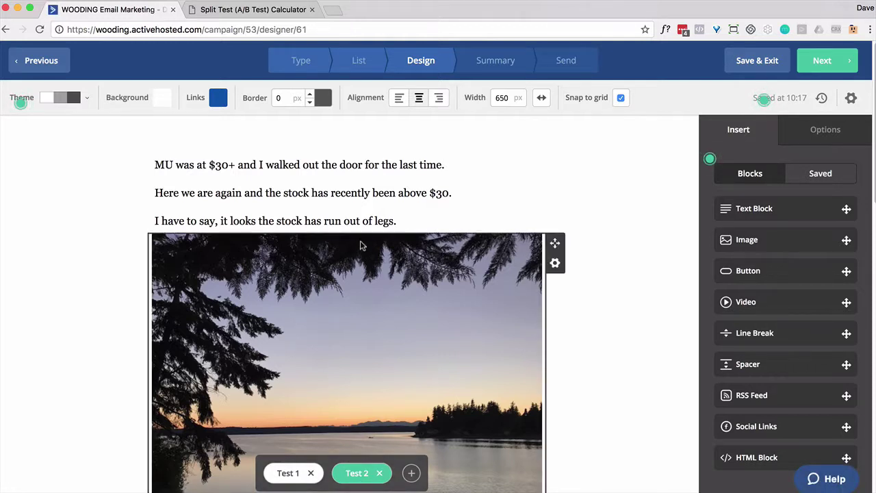
{"action": "left_click_drag", "start_coordinate": [399, 221], "coordinate": [135, 165]}
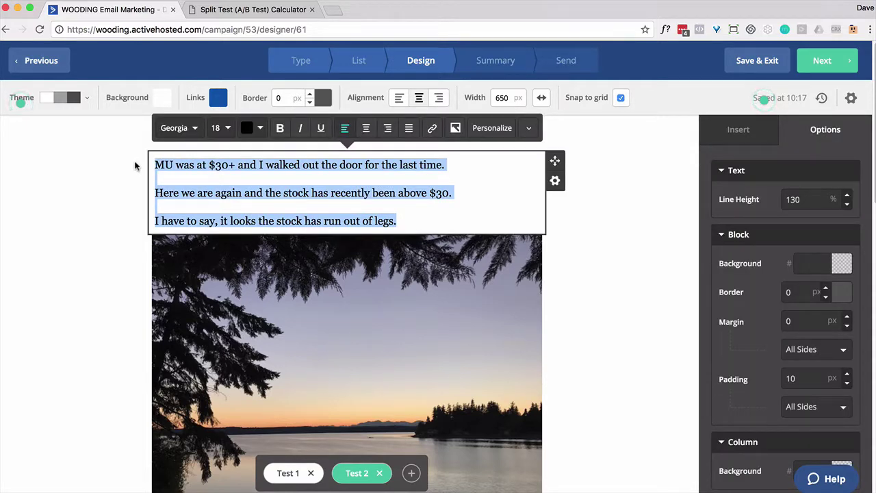
{"action": "type", "text": "Hello Wor"}
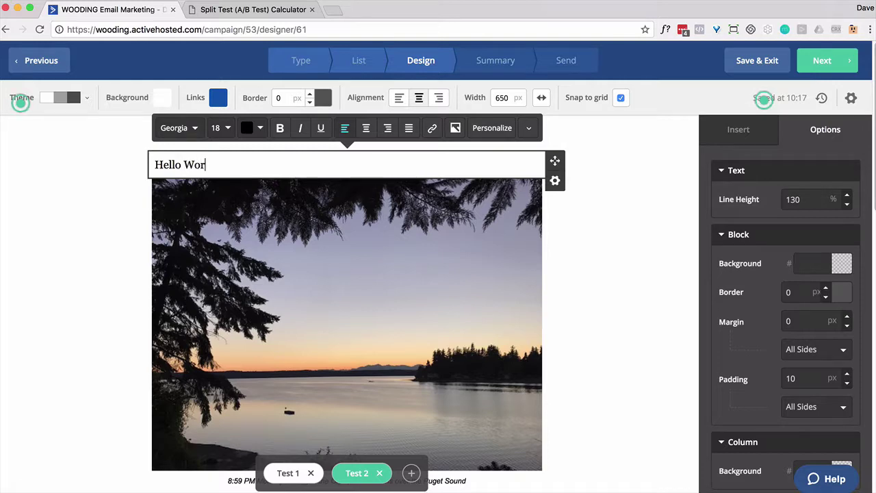
{"action": "type", "text": "ld!"}
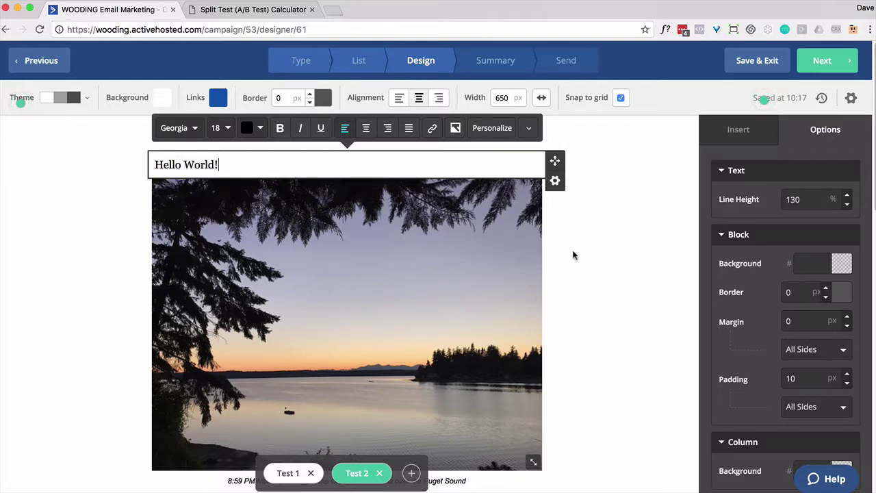
{"action": "left_click", "coordinate": [670, 194]}
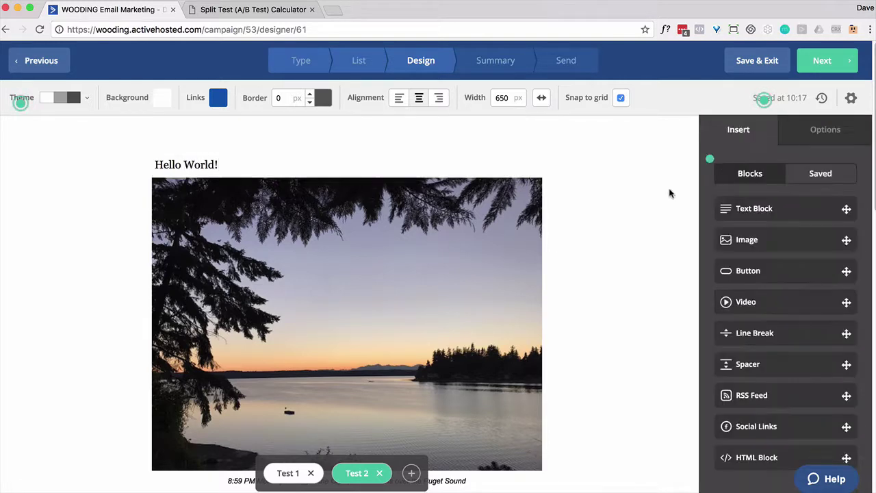
- Change the Test 2 email subject from 'Split Test 1' to 'Split Test 2'
{"action": "left_click", "coordinate": [850, 100]}
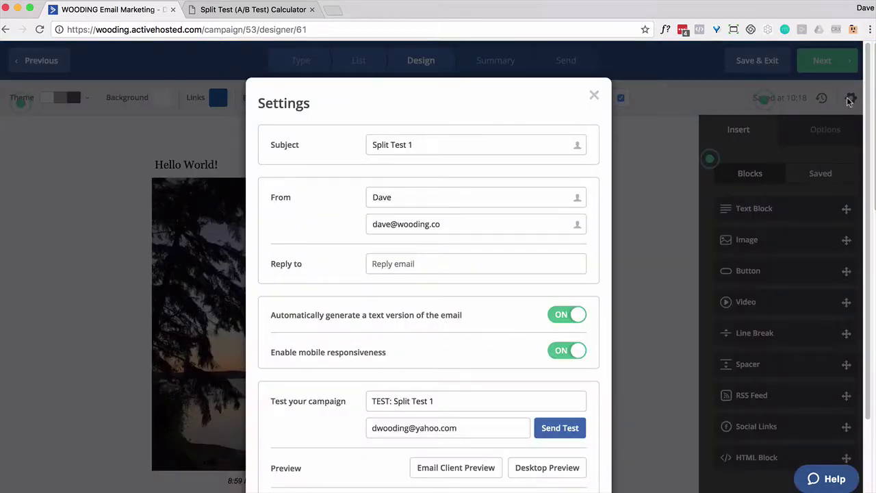
{"action": "left_click", "coordinate": [428, 143]}
{"action": "key", "text": "BackSpace"}
{"action": "type", "text": "2"}
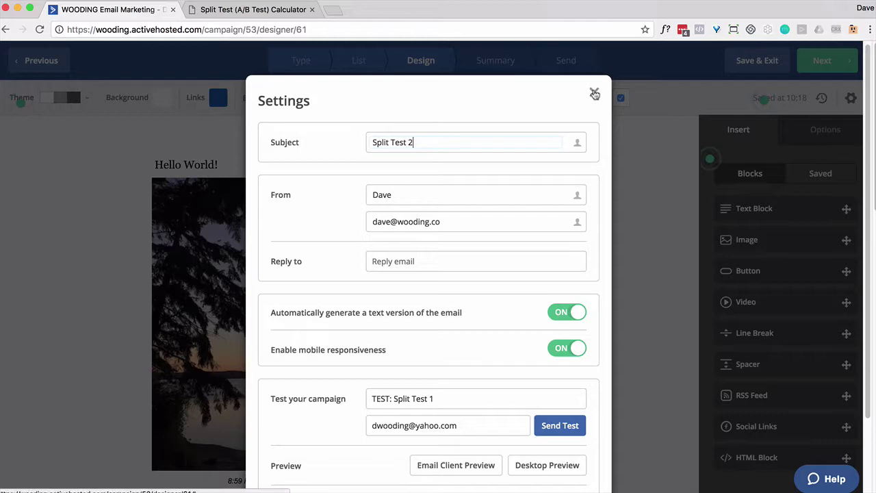
{"action": "left_click", "coordinate": [595, 95]}
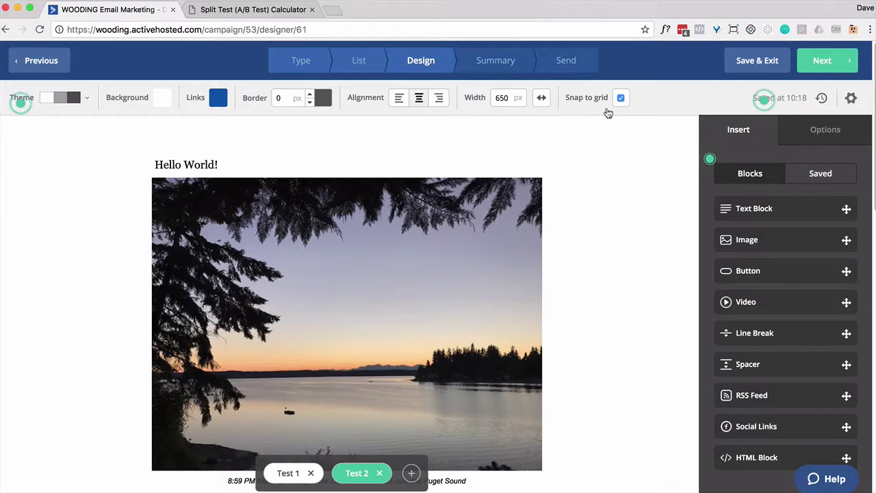
- Go to the campaign Summary step and scroll down to the Split Test Options
{"action": "left_click", "coordinate": [826, 67]}
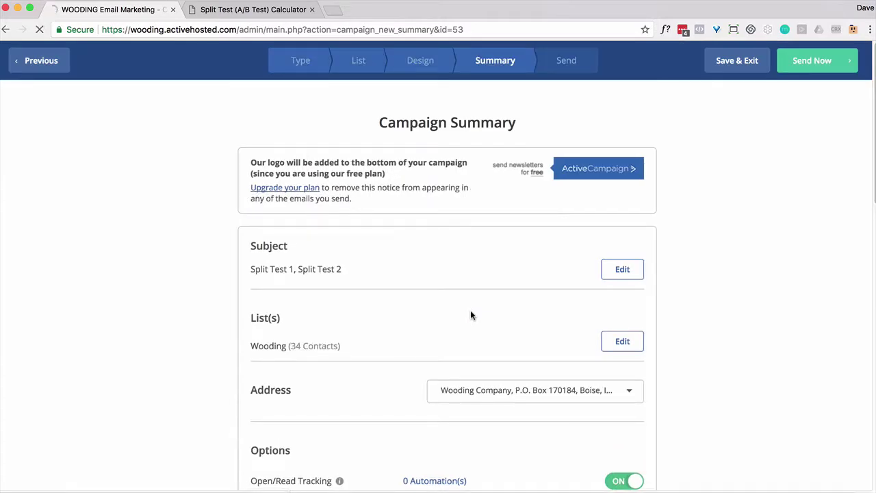
{"action": "scroll", "coordinate": [706, 265], "scroll_direction": "down", "scroll_amount": 5}
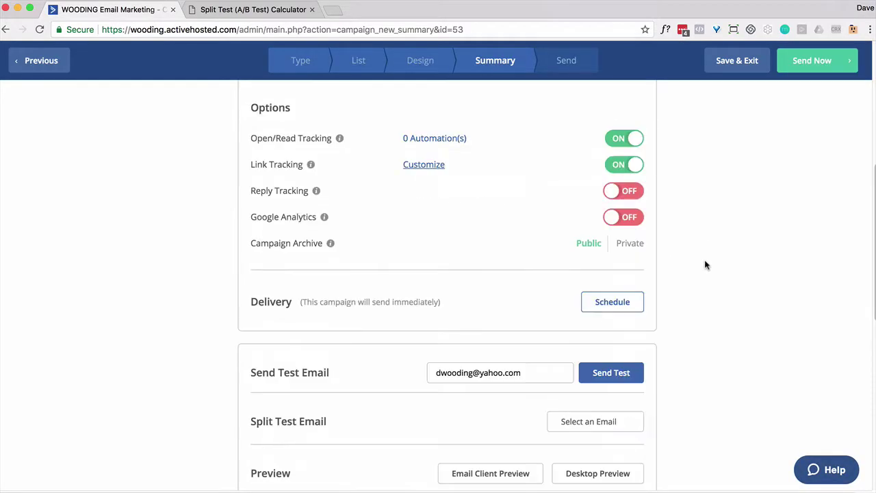
{"action": "scroll", "coordinate": [706, 265], "scroll_direction": "down", "scroll_amount": 7}
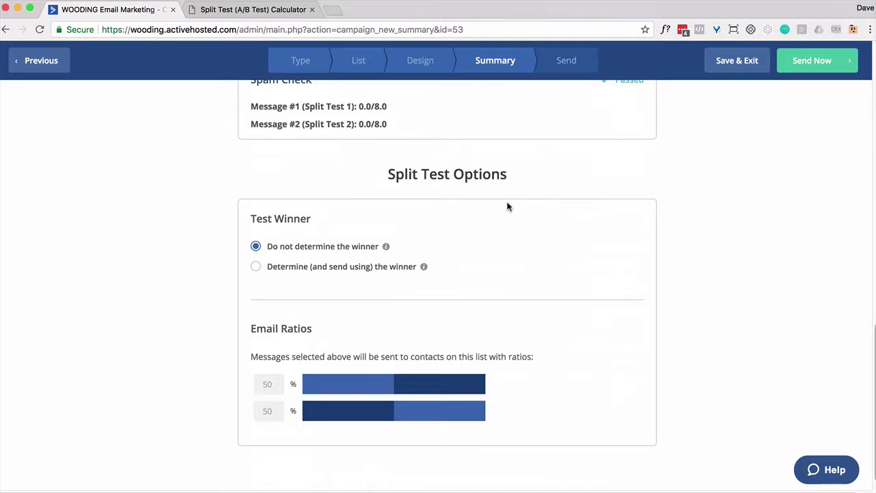
- Have the split test determine and send the winner, then switch to the calculator tab
{"action": "scroll", "coordinate": [507, 202], "scroll_direction": "down", "scroll_amount": 1}
{"action": "double_click", "coordinate": [267, 380]}
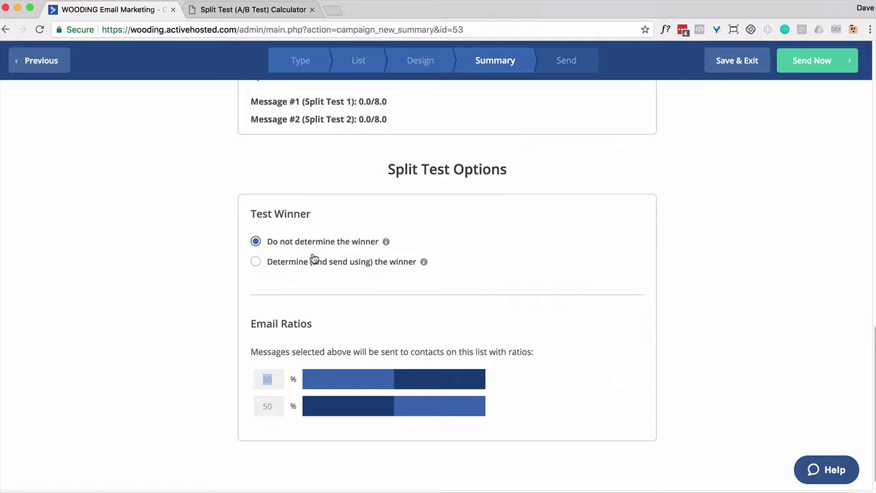
{"action": "left_click", "coordinate": [256, 263]}
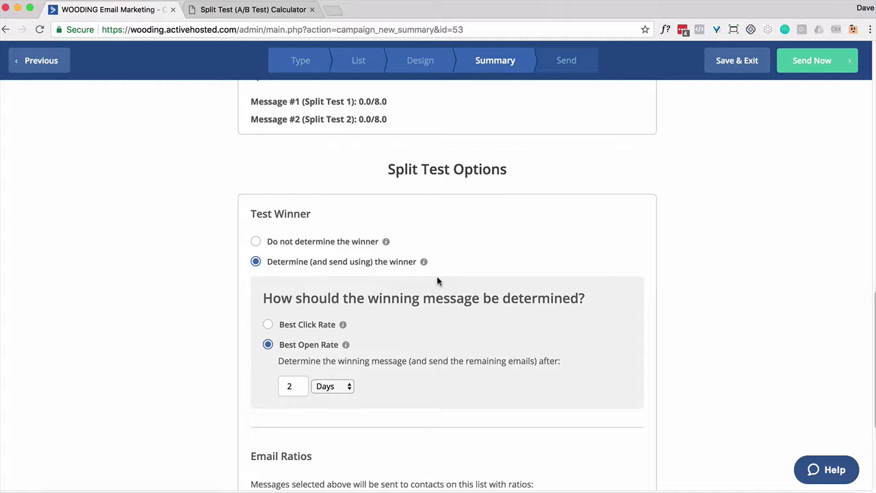
{"action": "left_click", "coordinate": [238, 8]}
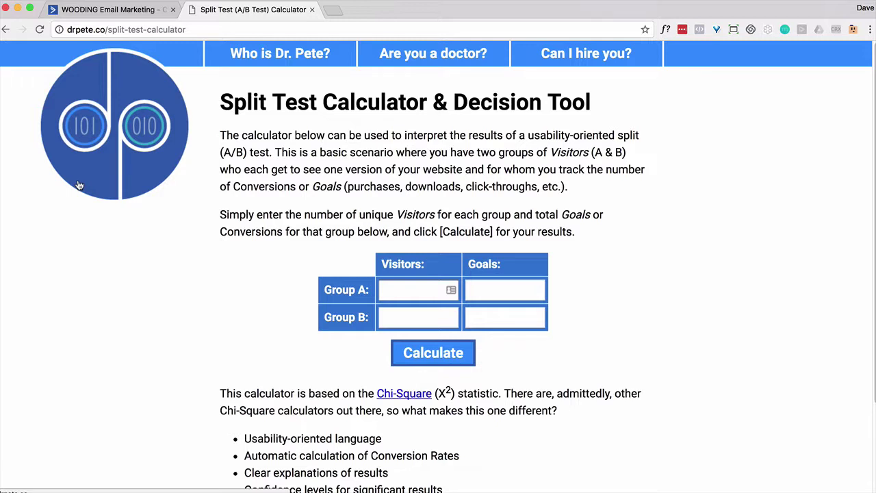
{"action": "left_click", "coordinate": [388, 290]}
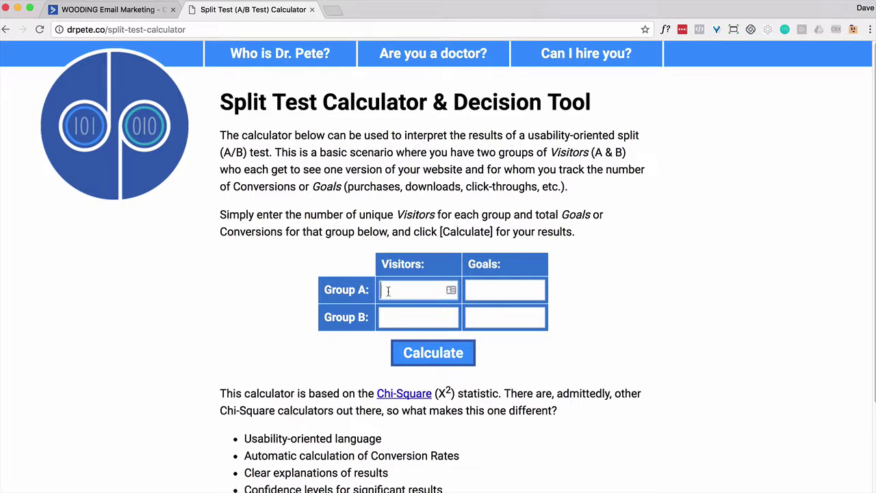
- Back in the campaign summary, try Best Click Rate, then keep Best Open Rate after 2 Days
{"action": "left_click", "coordinate": [137, 11]}
{"action": "scroll", "coordinate": [401, 258], "scroll_direction": "down", "scroll_amount": 3}
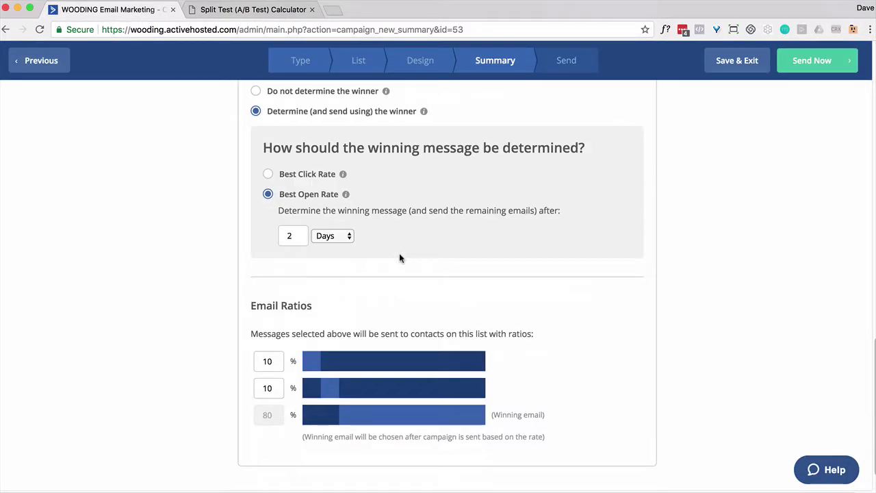
{"action": "scroll", "coordinate": [387, 295], "scroll_direction": "up", "scroll_amount": 1}
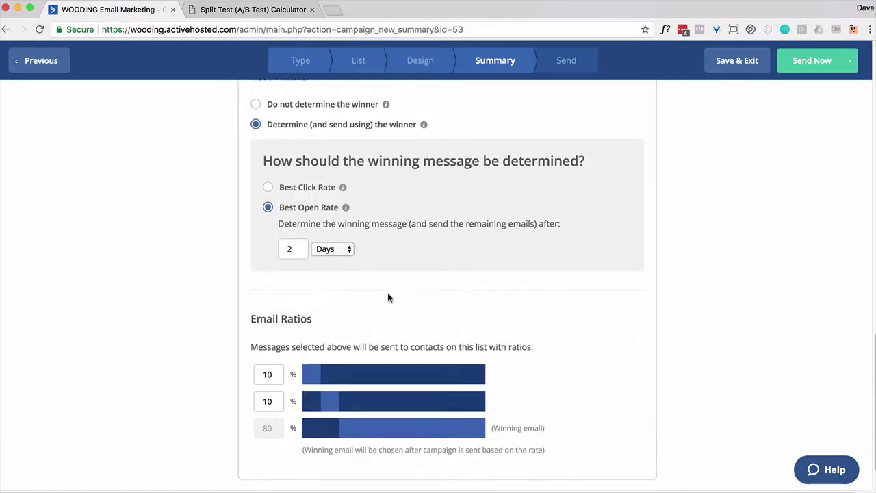
{"action": "left_click", "coordinate": [267, 189]}
{"action": "mouse_move", "coordinate": [341, 194]}
{"action": "left_click", "coordinate": [269, 208]}
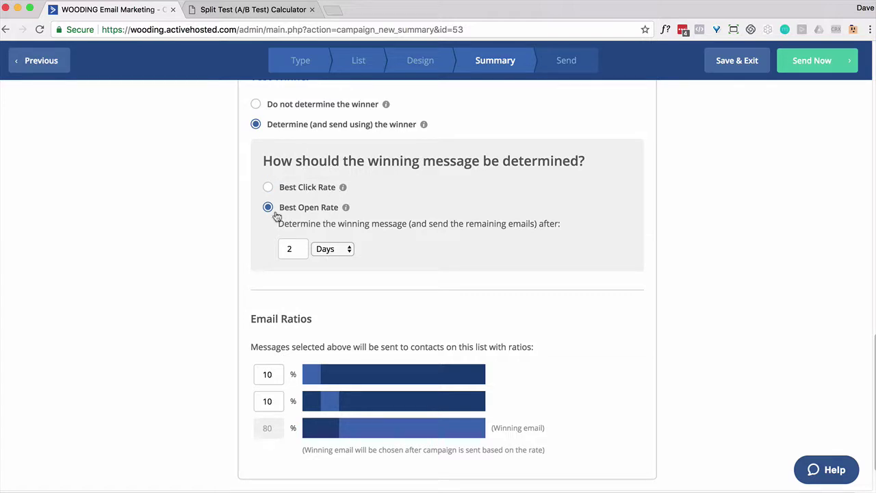
{"action": "left_click", "coordinate": [329, 252]}
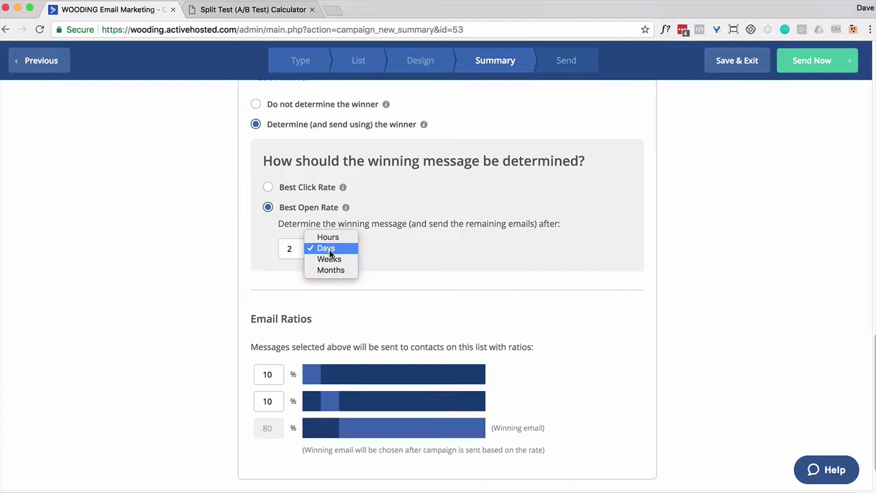
{"action": "left_click", "coordinate": [329, 249]}
{"action": "left_click", "coordinate": [332, 249]}
- Calculate 500 visitors per group with 50 versus 25 goals, showing Group A winning at 99%
{"action": "left_click", "coordinate": [272, 12]}
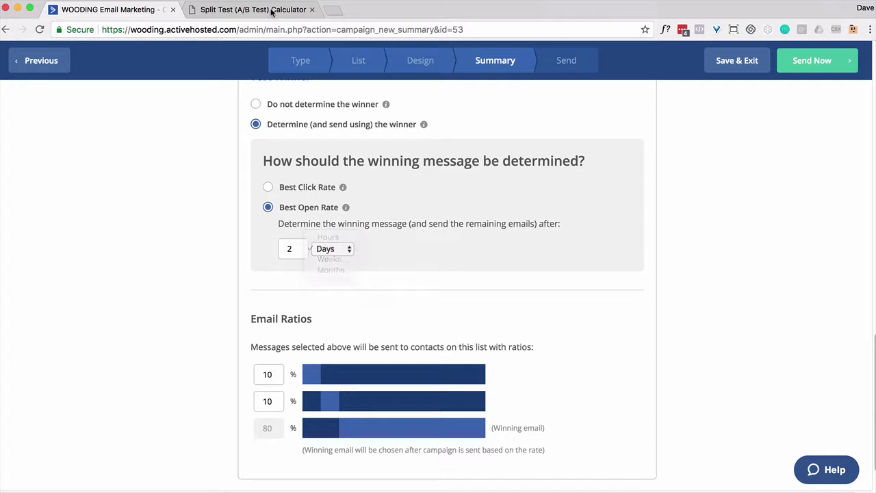
{"action": "left_click", "coordinate": [272, 13]}
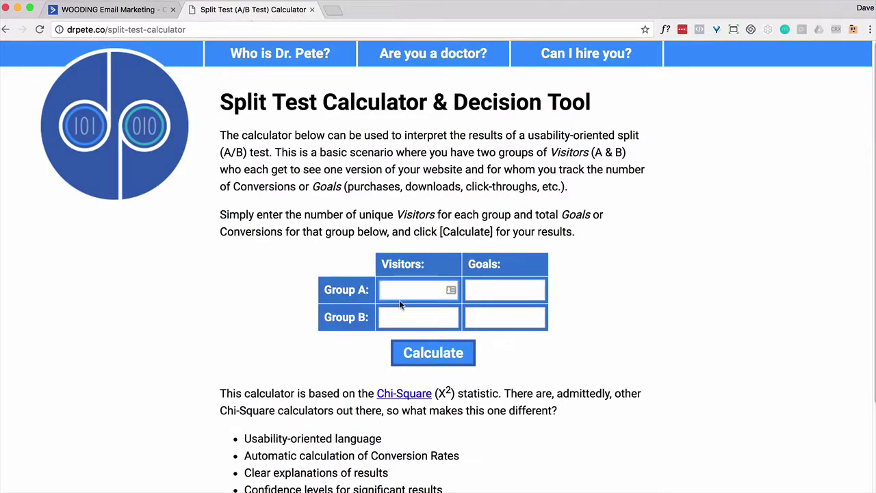
{"action": "type", "text": "500"}
{"action": "key", "text": "Tab"}
{"action": "key", "text": "Tab"}
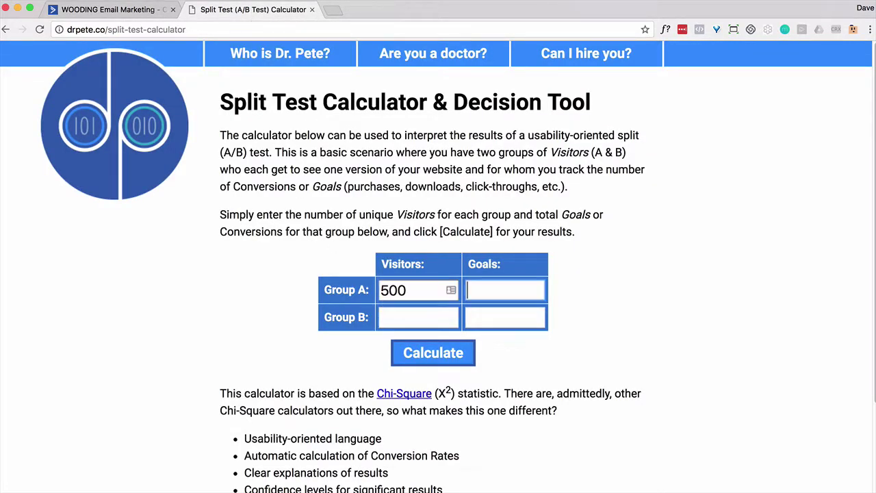
{"action": "type", "text": "500"}
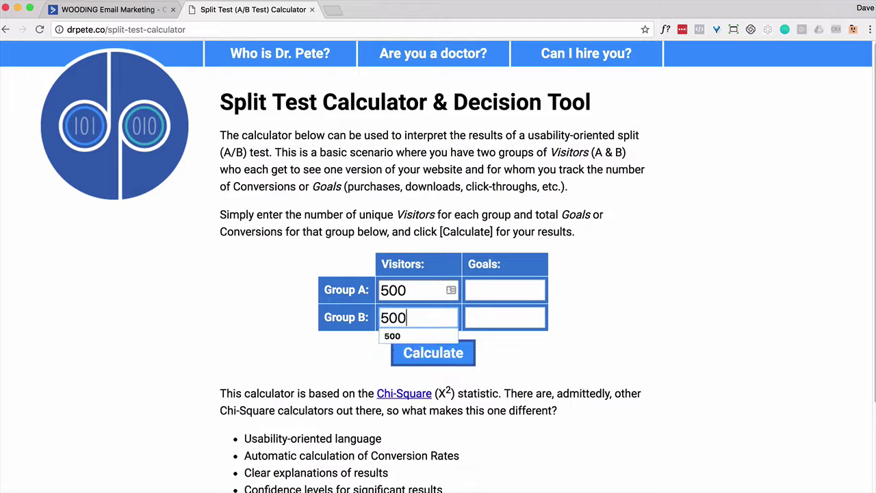
{"action": "left_click", "coordinate": [494, 295]}
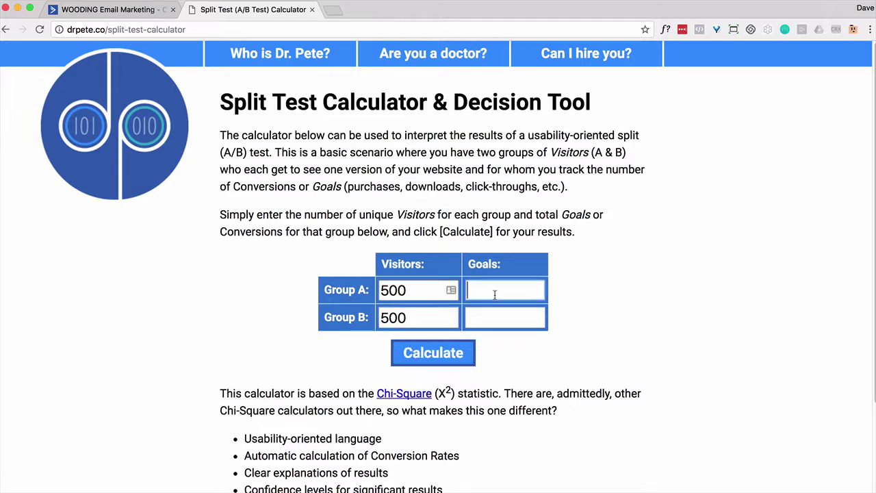
{"action": "type", "text": "50"}
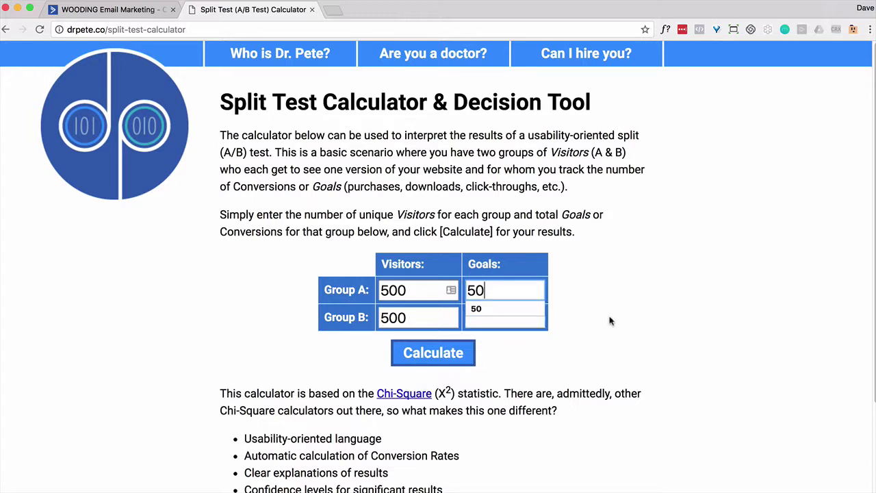
{"action": "left_click", "coordinate": [499, 317]}
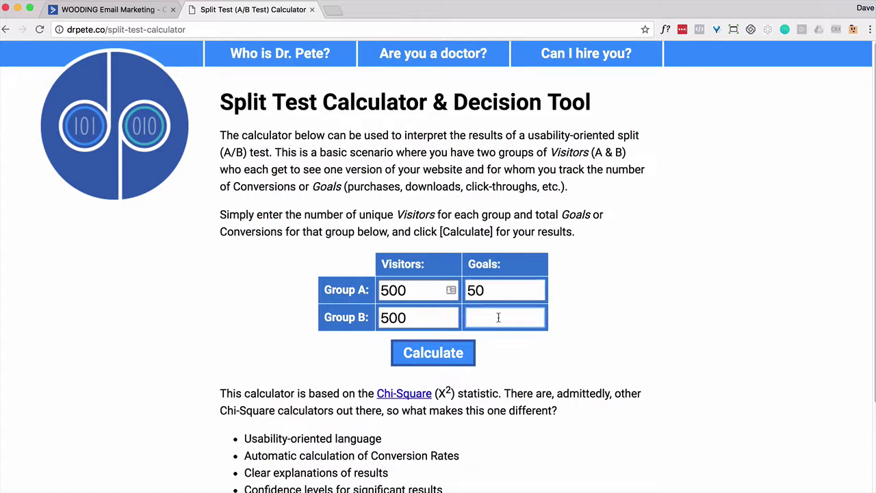
{"action": "type", "text": "25"}
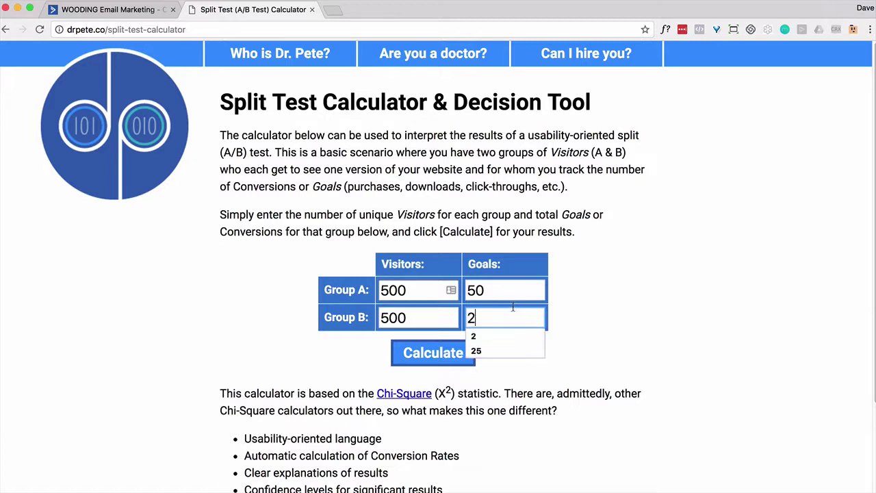
{"action": "left_click", "coordinate": [459, 355]}
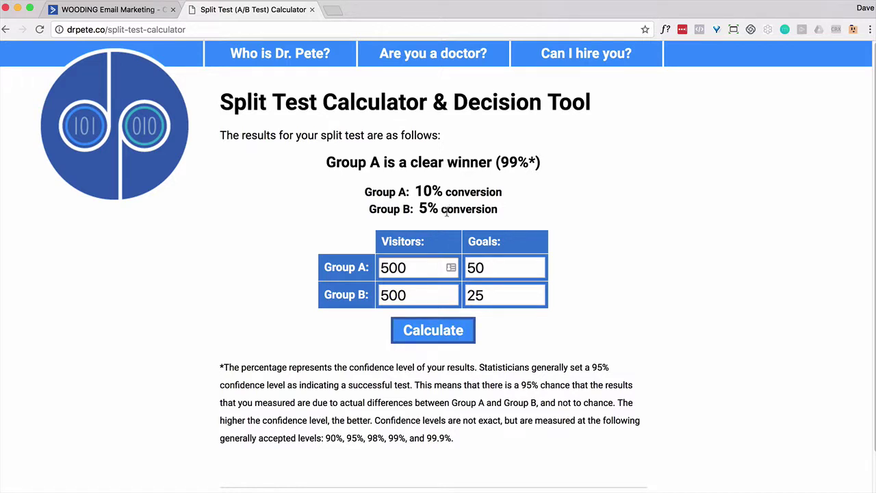
- Recalculate with 25 versus 13 goals (Group A wins at 95%), then return to the campaign tab
{"action": "double_click", "coordinate": [473, 269]}
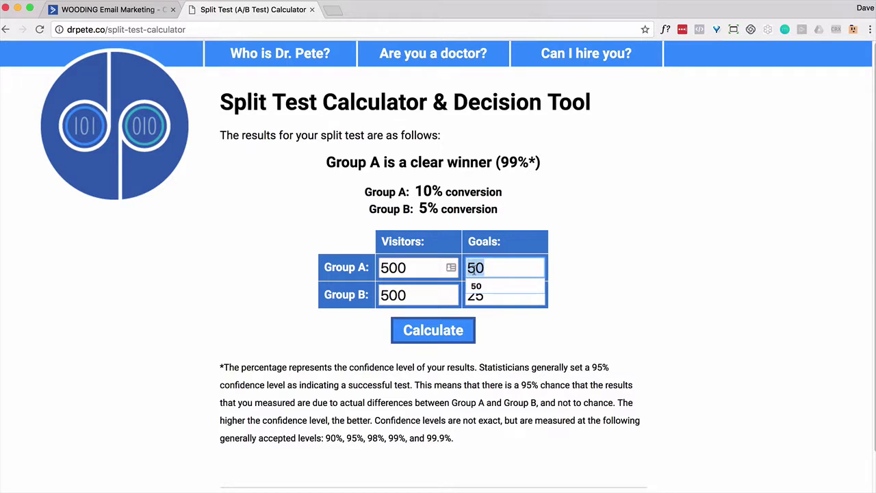
{"action": "type", "text": "25"}
{"action": "left_click", "coordinate": [622, 301]}
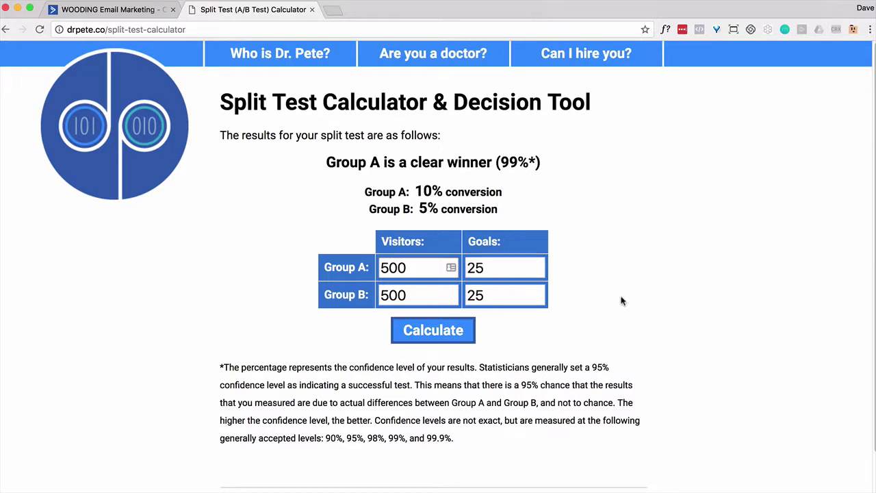
{"action": "double_click", "coordinate": [489, 292]}
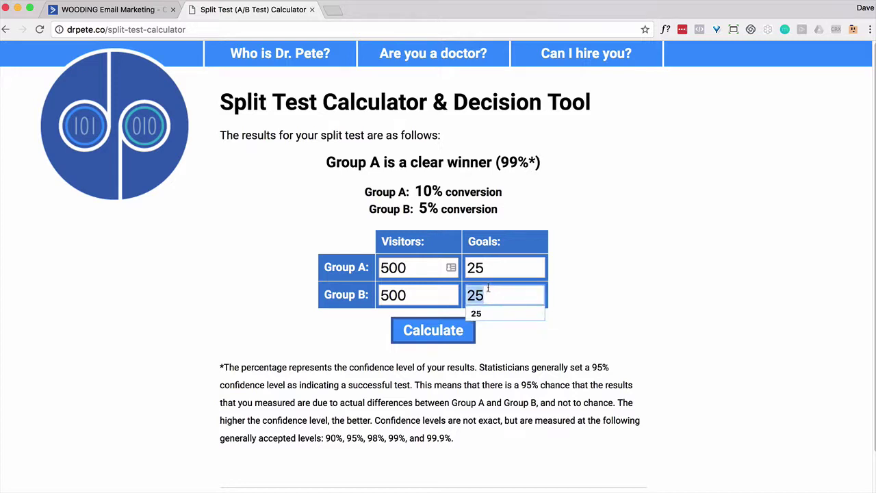
{"action": "type", "text": "13"}
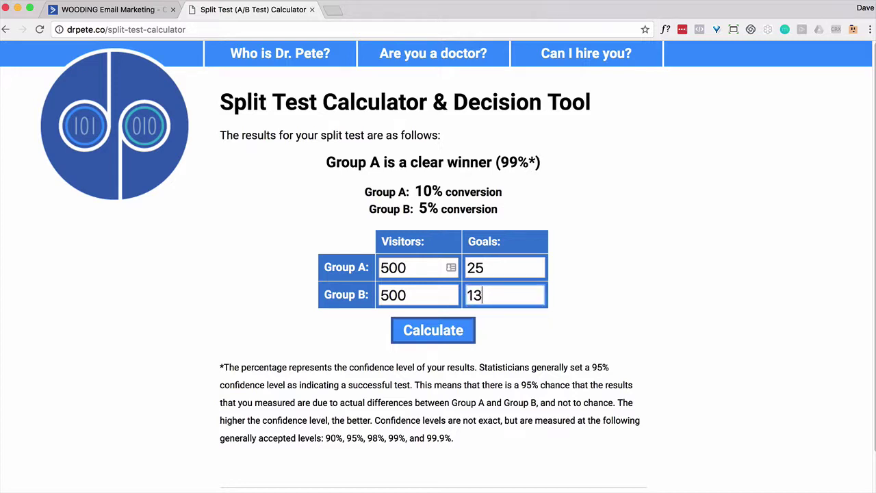
{"action": "left_click", "coordinate": [452, 330]}
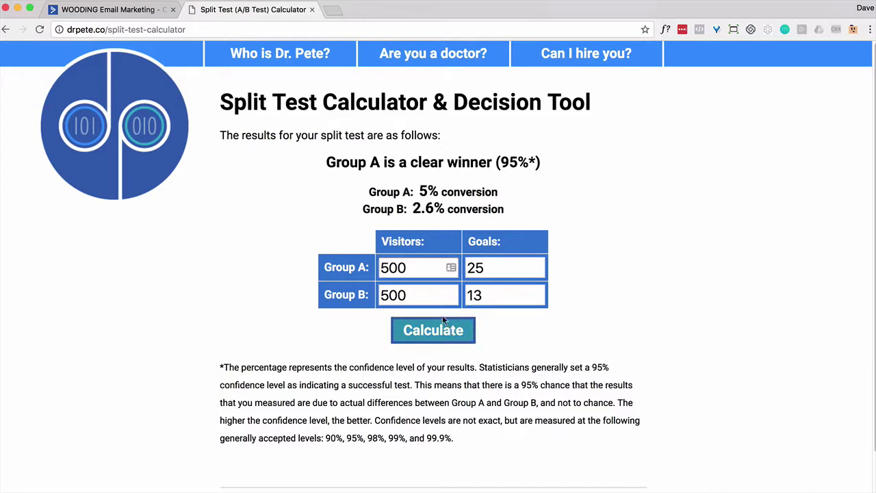
{"action": "left_click", "coordinate": [127, 12]}
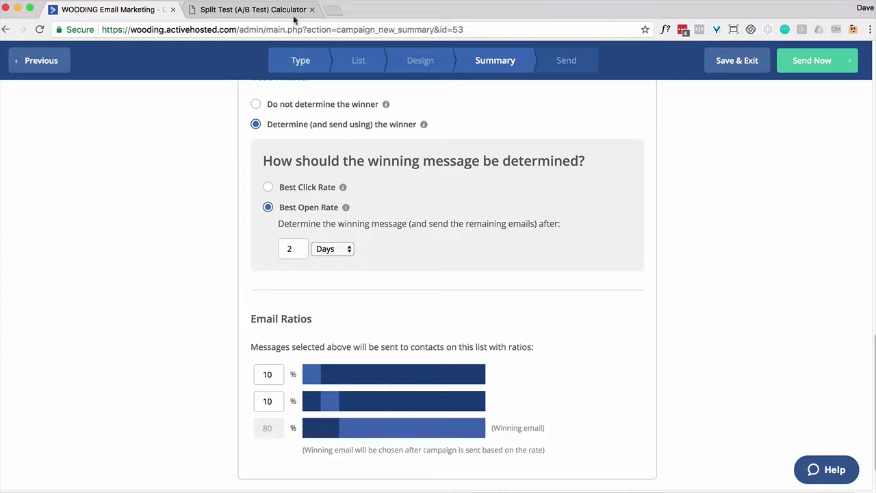
- In the split test calculator, set visitors for Group A and Group B to 50 each
{"action": "left_click", "coordinate": [264, 9]}
{"action": "left_click", "coordinate": [409, 267]}
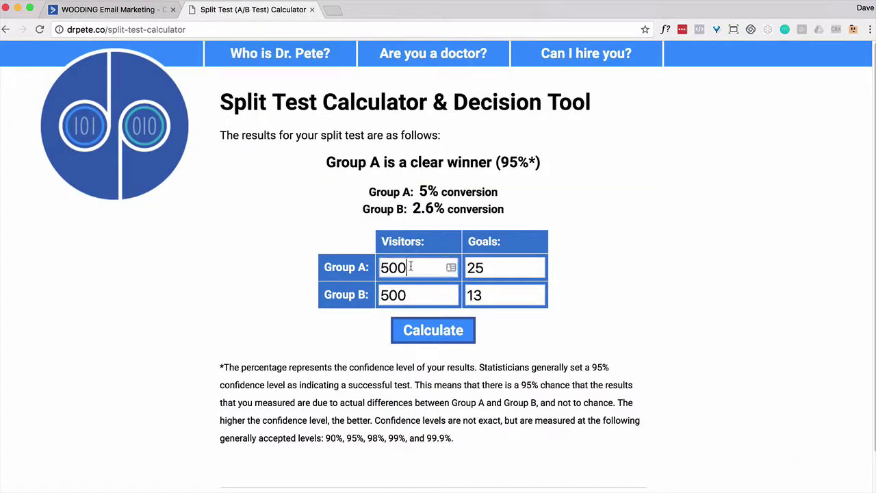
{"action": "key", "text": "BackSpace"}
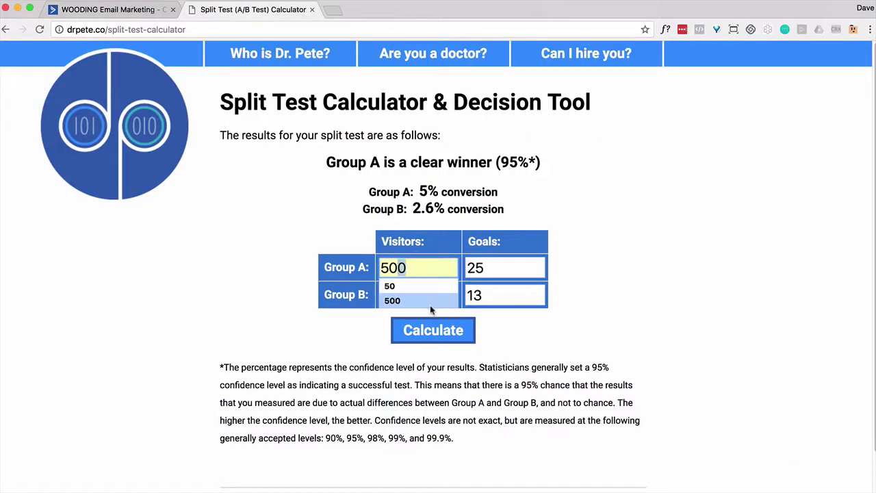
{"action": "left_click", "coordinate": [414, 296]}
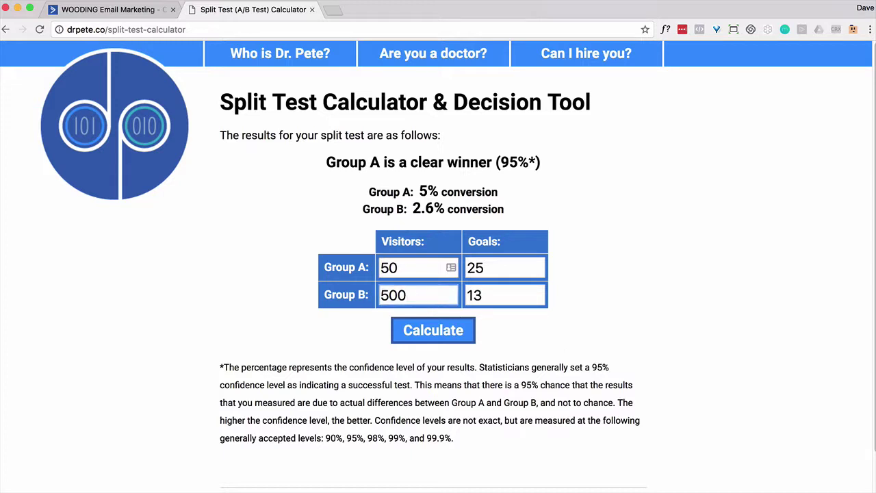
{"action": "key", "text": "BackSpace"}
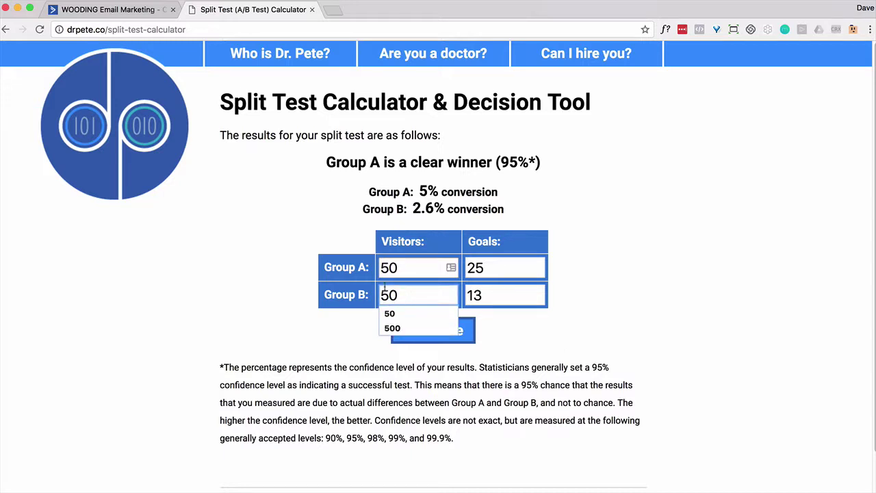
- Change the goals to 5 and 3, calculate (no clear winner), and return to ActiveCampaign
{"action": "left_click", "coordinate": [485, 271]}
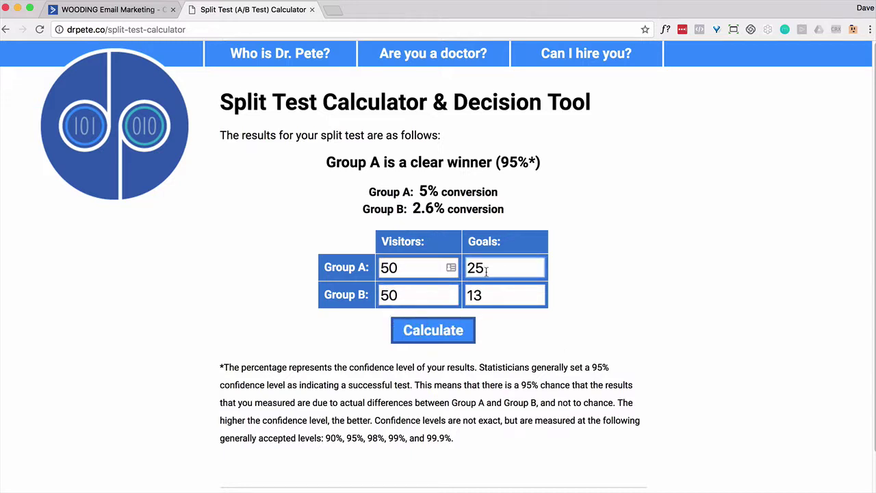
{"action": "left_click_drag", "start_coordinate": [485, 271], "coordinate": [459, 269]}
{"action": "type", "text": "5"}
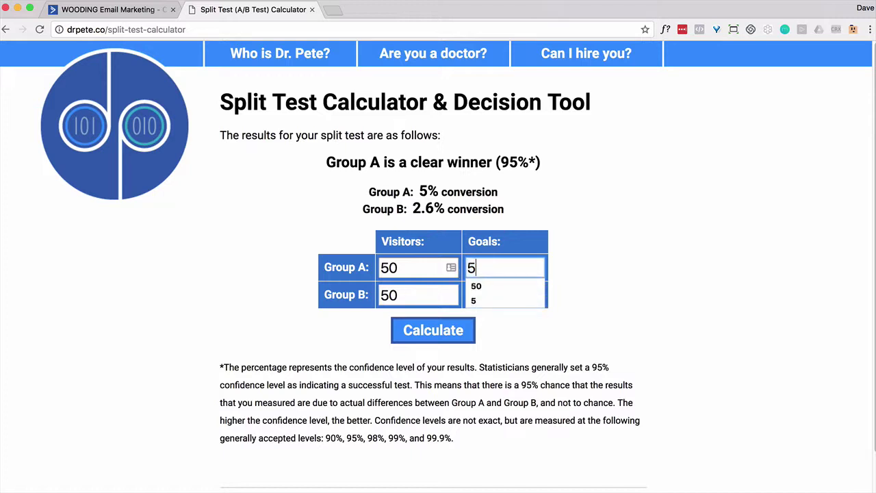
{"action": "key", "text": "Escape"}
{"action": "left_click_drag", "start_coordinate": [494, 293], "coordinate": [462, 296]}
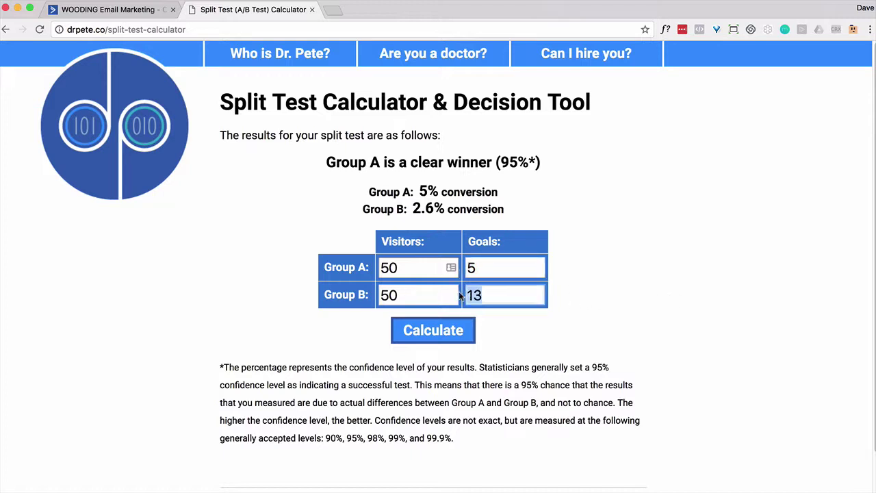
{"action": "type", "text": "3"}
{"action": "left_click", "coordinate": [439, 334]}
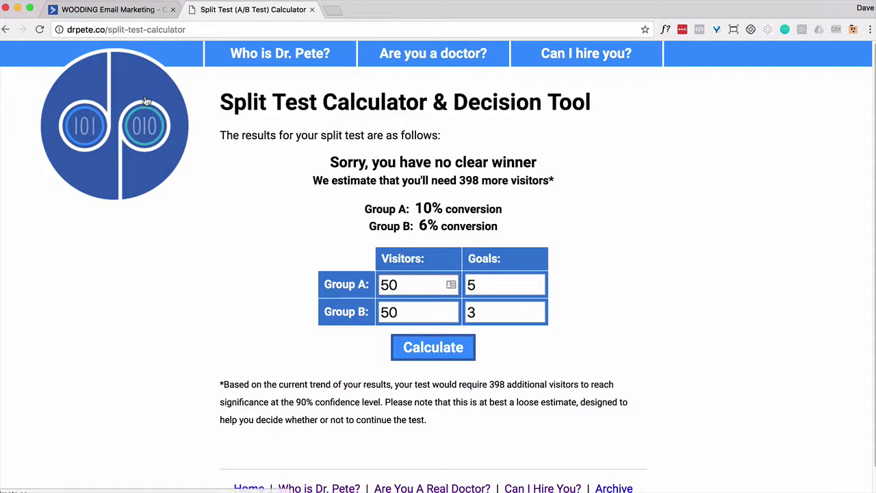
{"action": "left_click", "coordinate": [141, 9]}
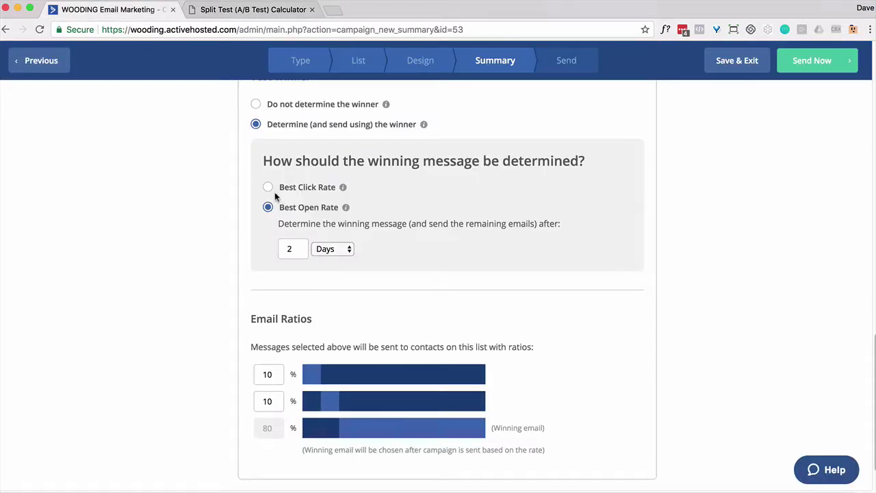
- Choose 'Do not determine the winner' for a 50/50 split, then Save & Exit
{"action": "left_click", "coordinate": [255, 104]}
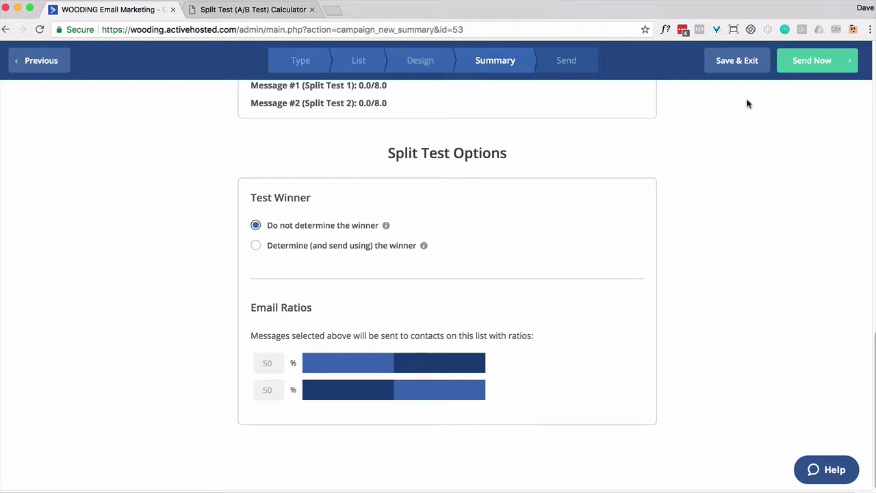
{"action": "left_click", "coordinate": [743, 72]}
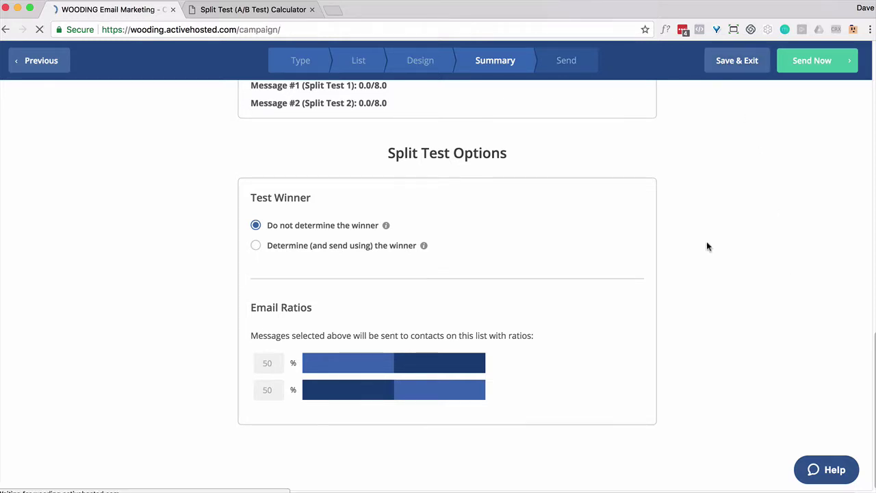